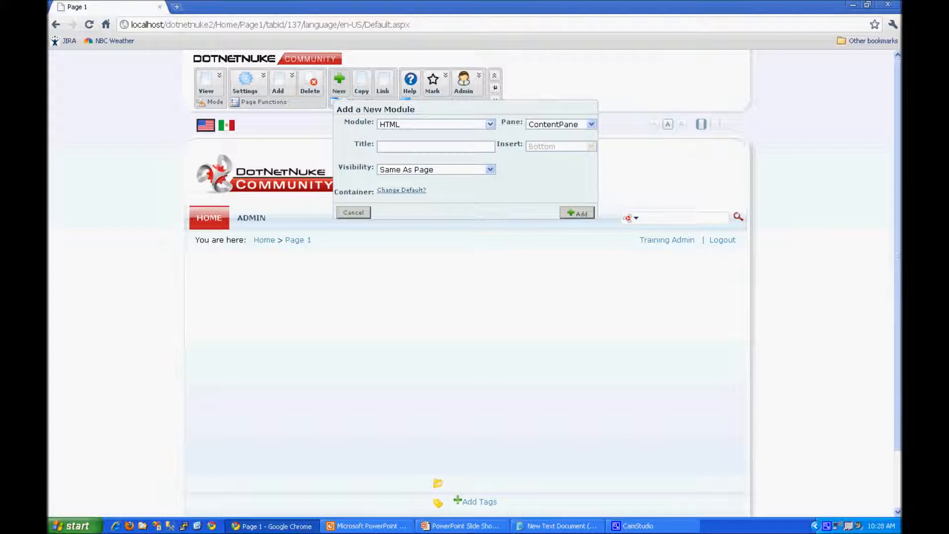
Set the new module's type to HTML and its title to Getting Started, keeping it in the ContentPane.
click(490, 125)
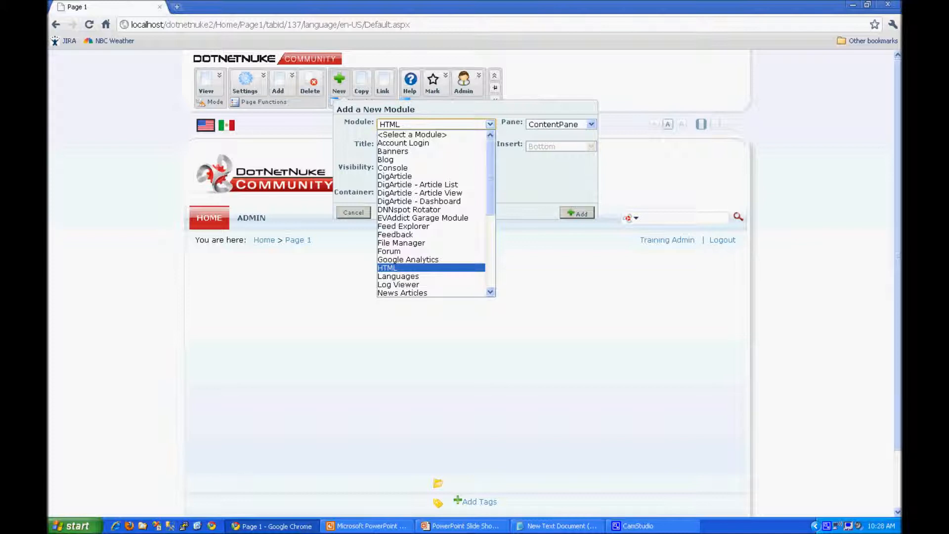
key(Return)
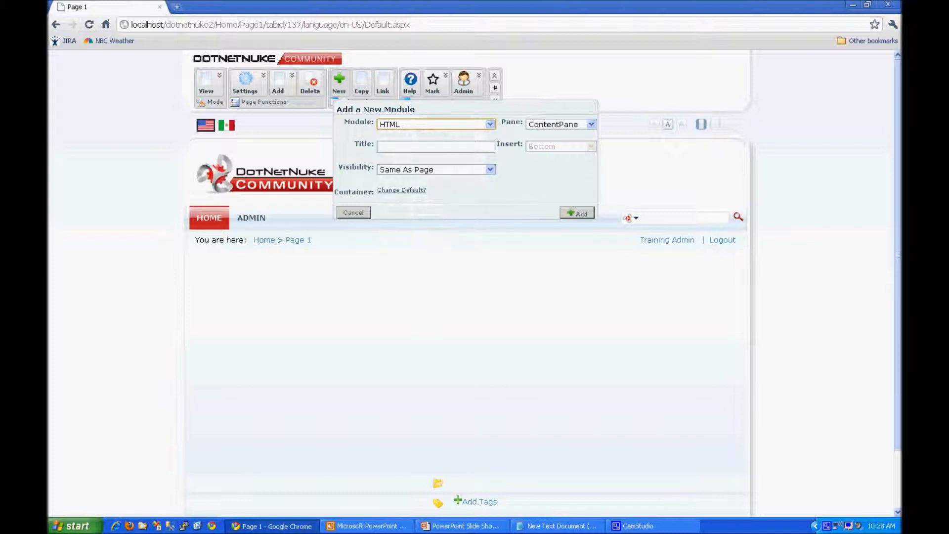
click(435, 147)
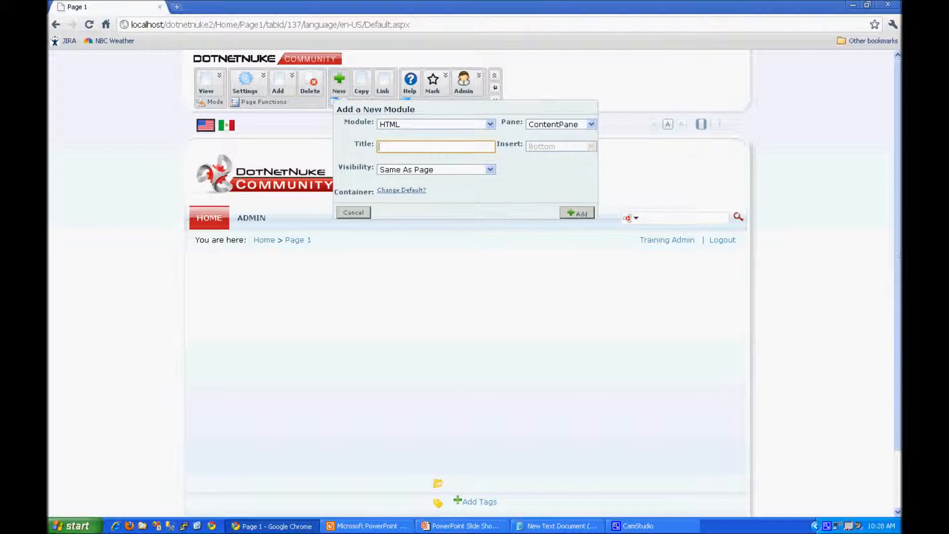
text(Getting Started)
double_click(511, 122)
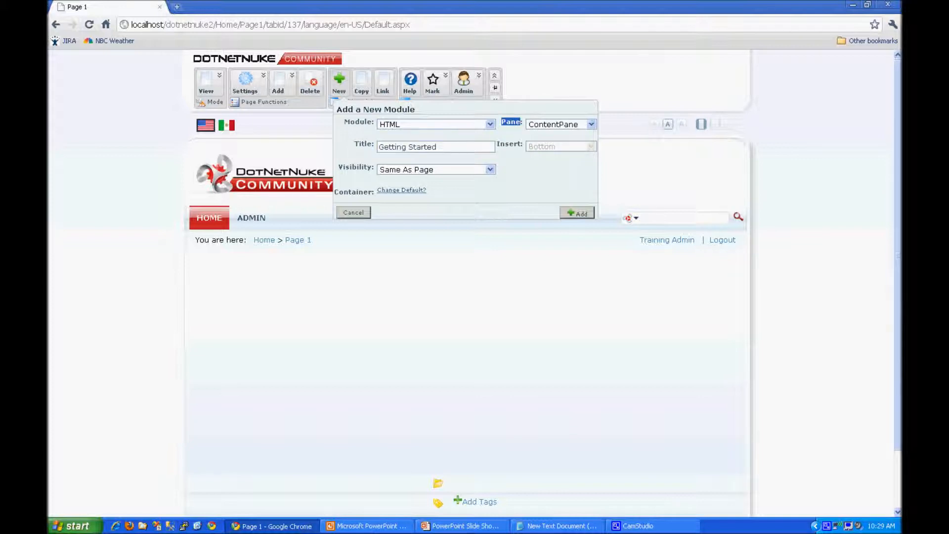
click(511, 122)
click(592, 125)
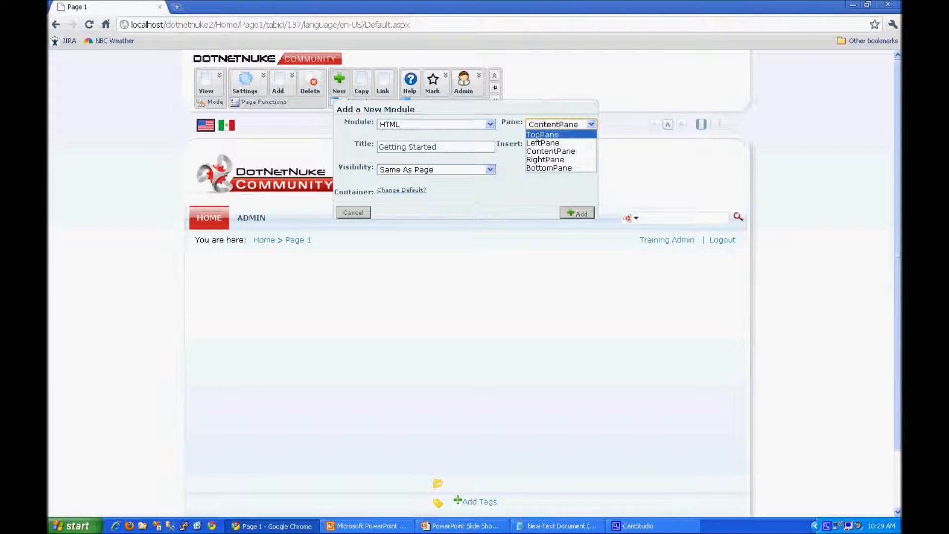
click(564, 111)
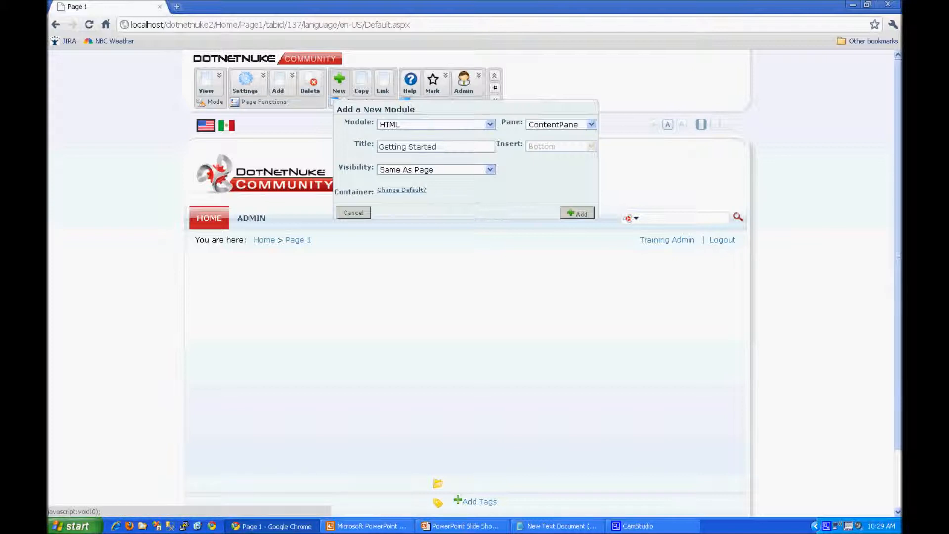
Change the new module's container to the Host container MinimalExtropy - Title_Blue and add the module to the page.
click(402, 190)
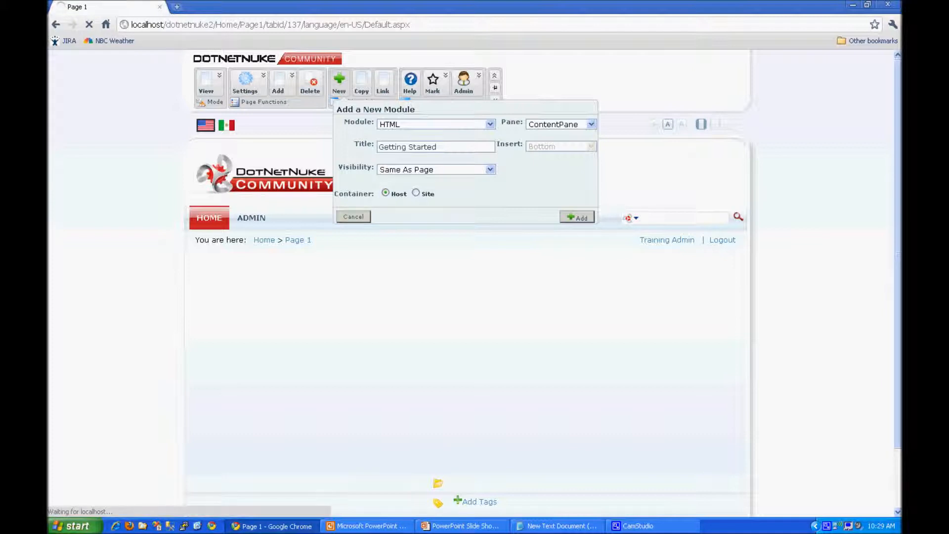
click(490, 210)
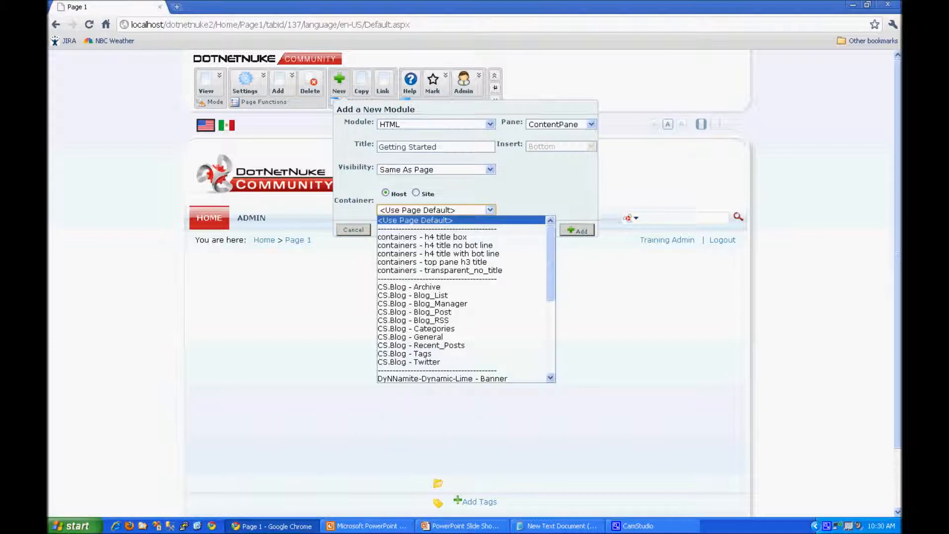
scroll(465, 299, down, 3)
scroll(465, 299, down, 4)
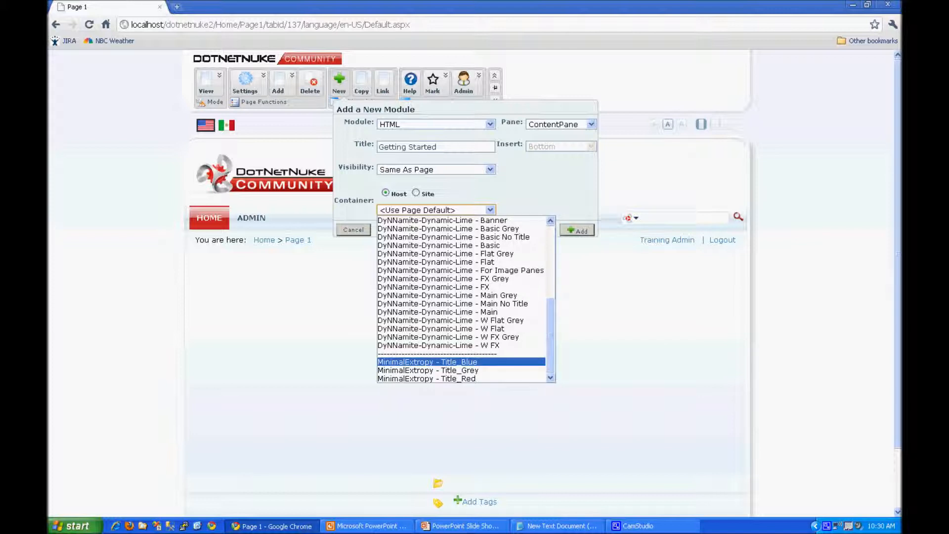
click(428, 362)
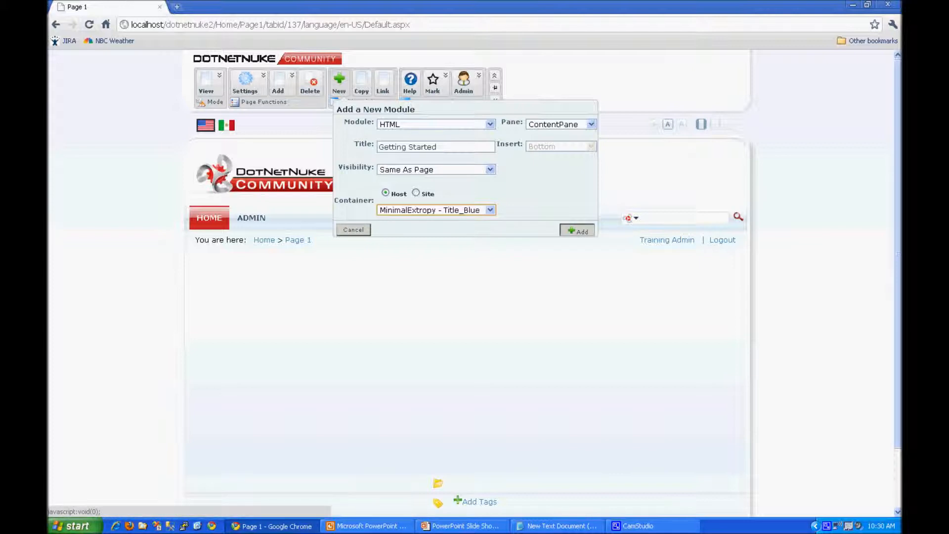
click(578, 230)
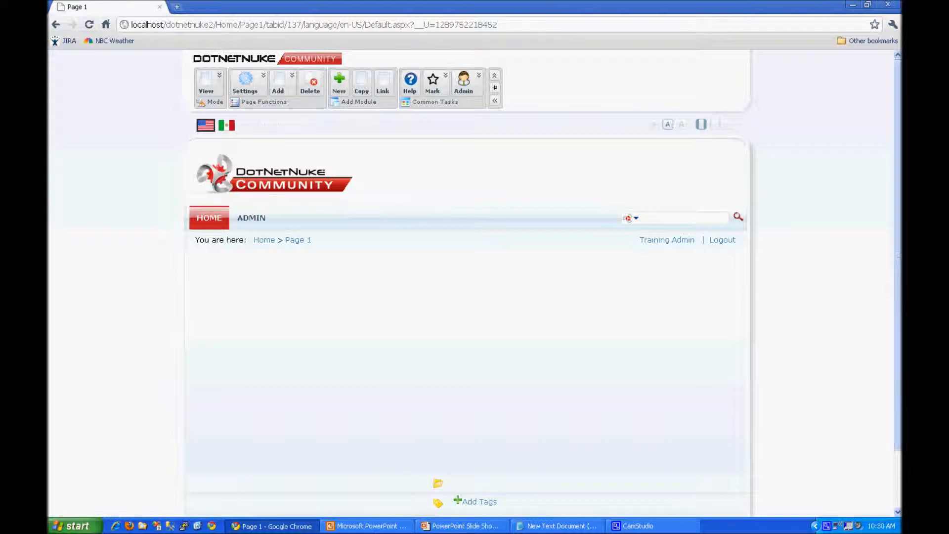
Switch the page to Edit mode to expose the Getting Started module's editing controls.
mouse_move(210, 84)
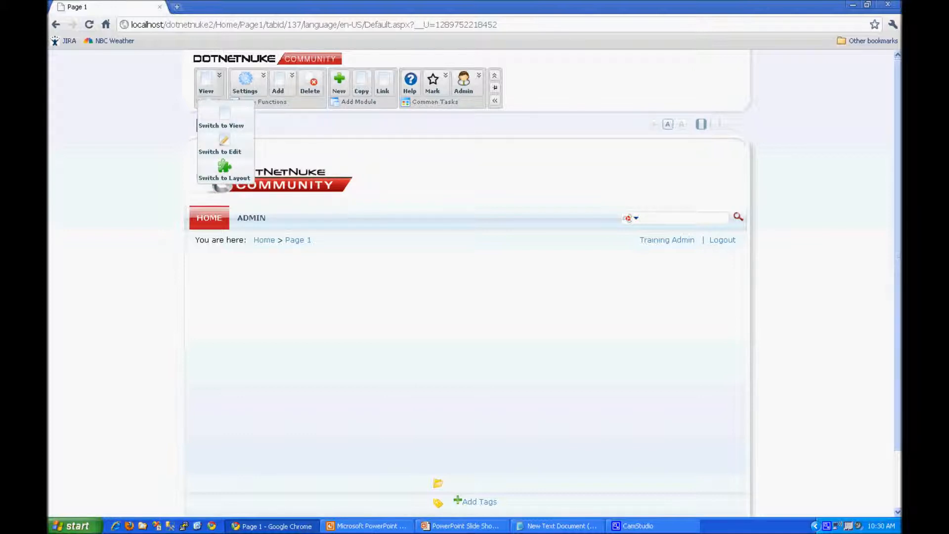
click(222, 144)
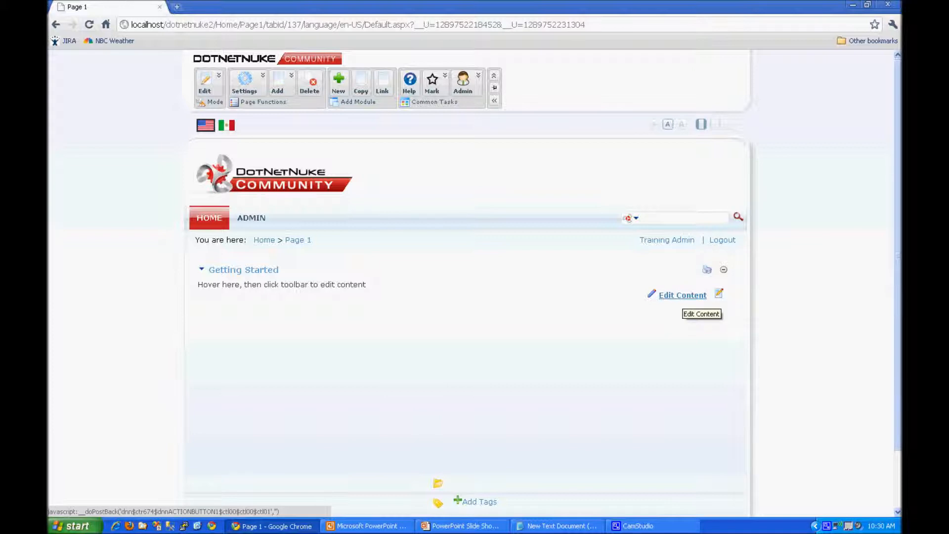
click(683, 295)
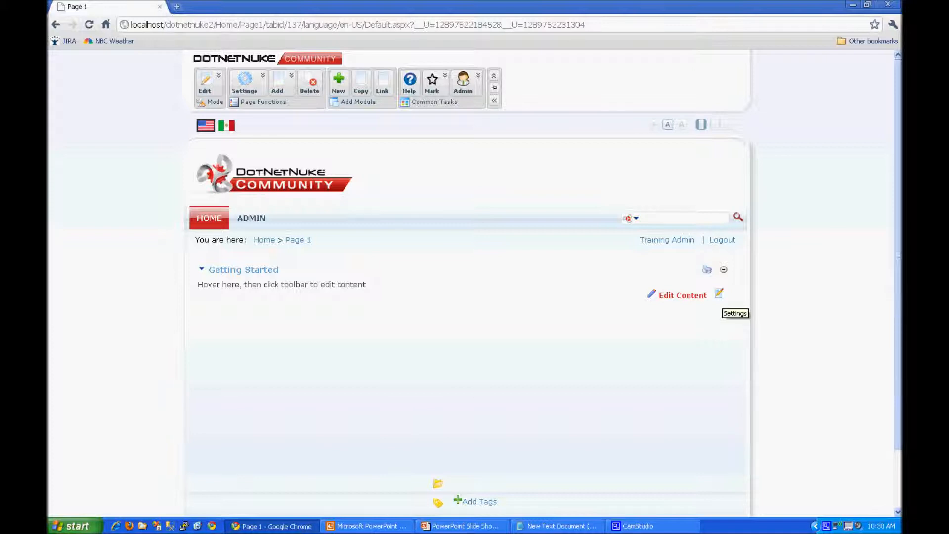
Open the Getting Started module's settings and review its title and basic permissions.
click(720, 294)
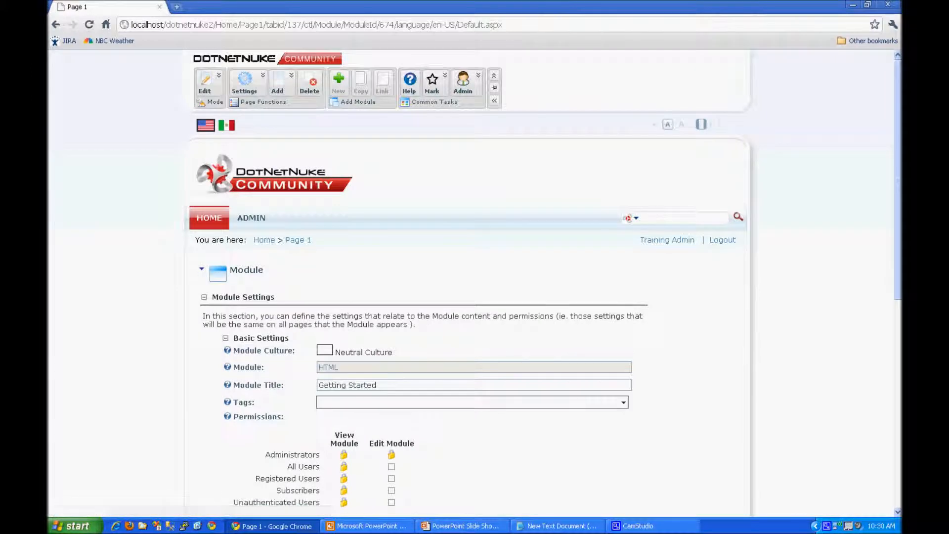
drag(898, 197, 898, 300)
drag(377, 187, 318, 186)
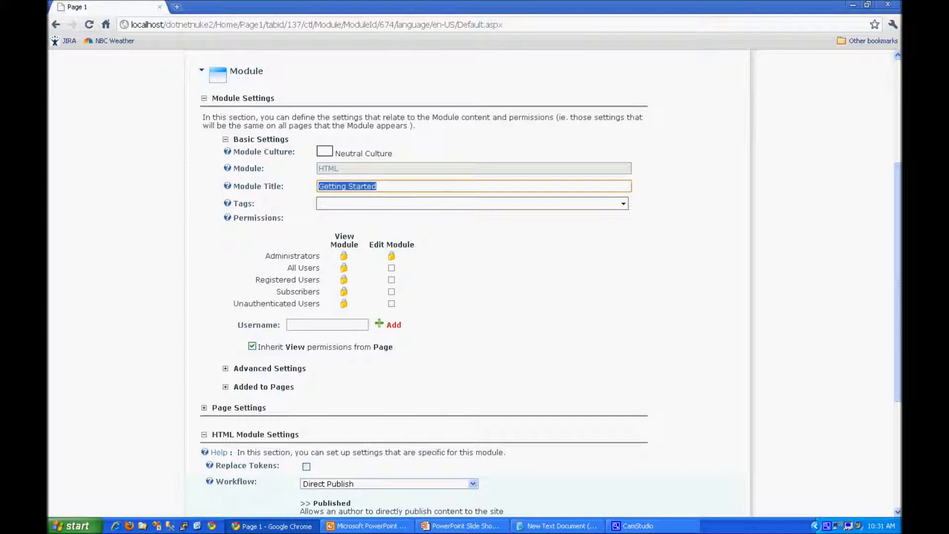
scroll(544, 284, down, 3)
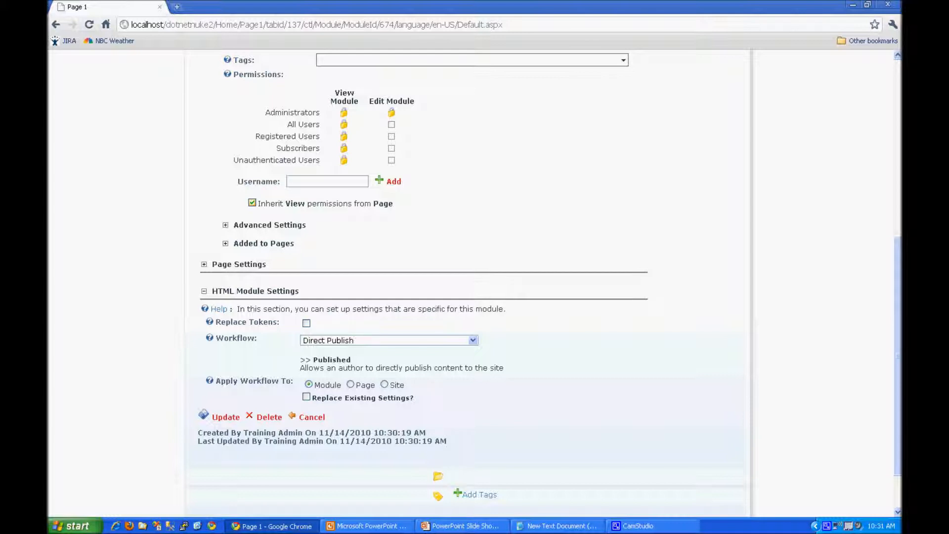
Try turning off inherited view permissions and changing Registered Users' view access, and restore the inheritance from the page.
click(252, 203)
click(344, 136)
click(344, 137)
click(344, 137)
click(252, 203)
Examine the module's Page Settings, including container and cache options, and leave the settings without saving.
click(205, 264)
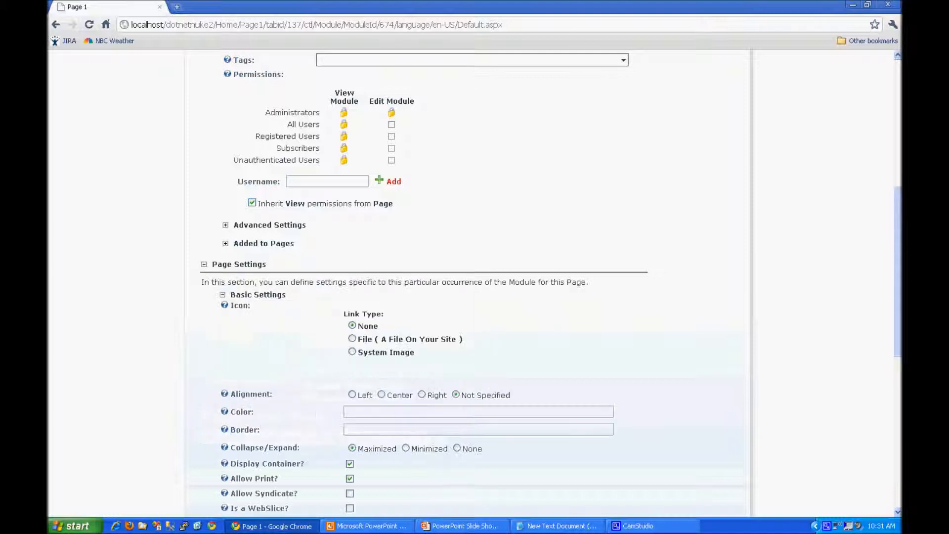
scroll(475, 282, down, 3)
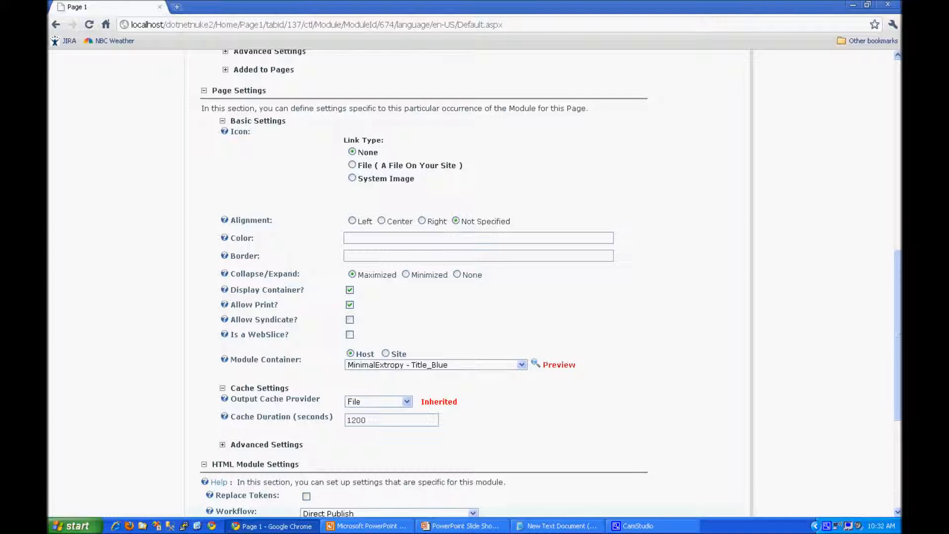
scroll(467, 281, down, 5)
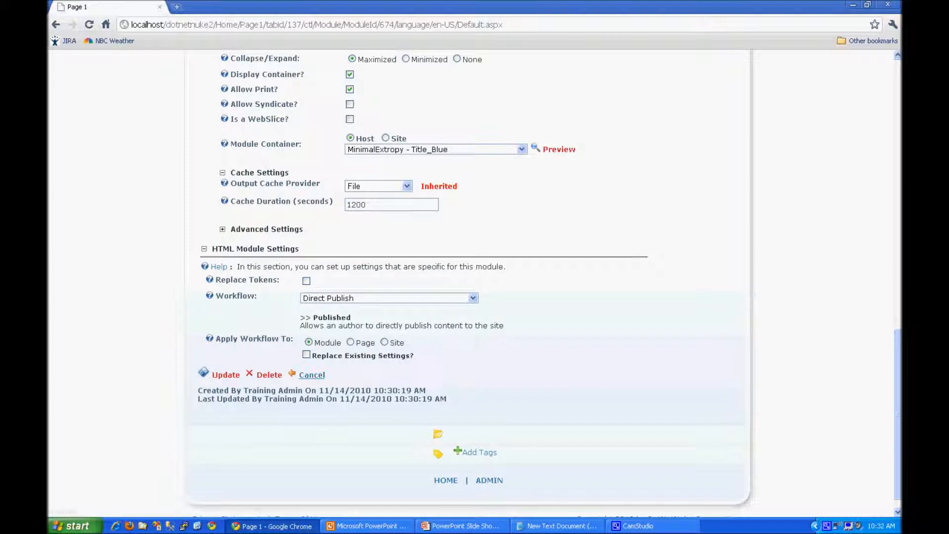
click(312, 375)
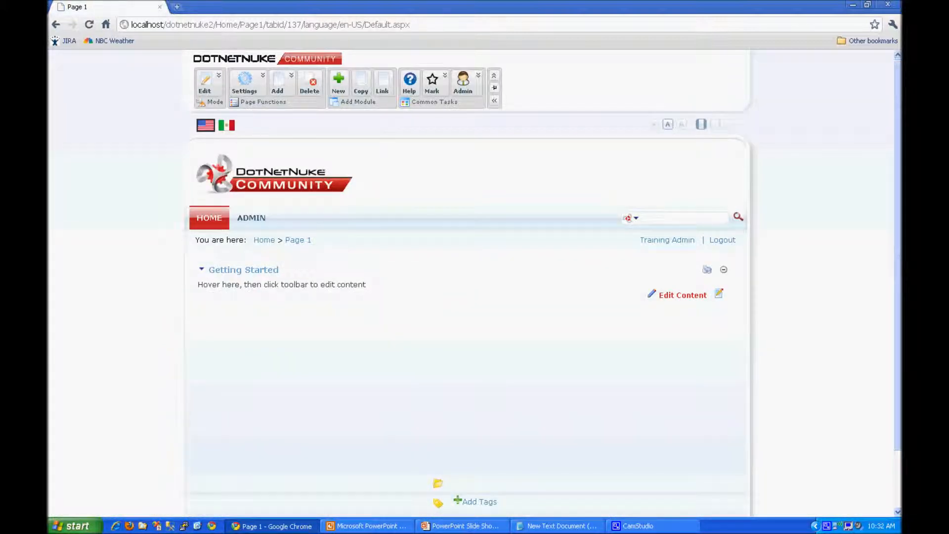
Open the Getting Started module's content for editing and delete the placeholder text "Add Content...".
click(683, 295)
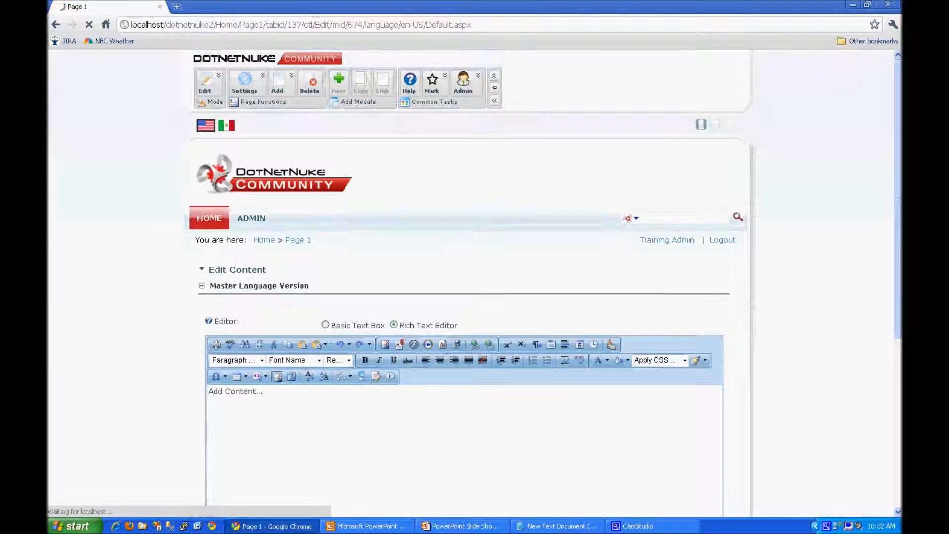
drag(899, 257, 899, 266)
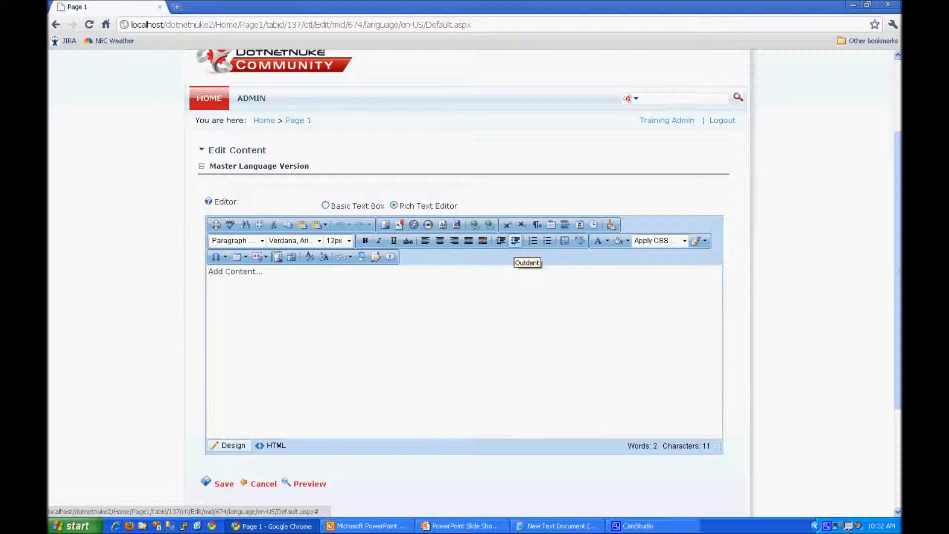
click(264, 271)
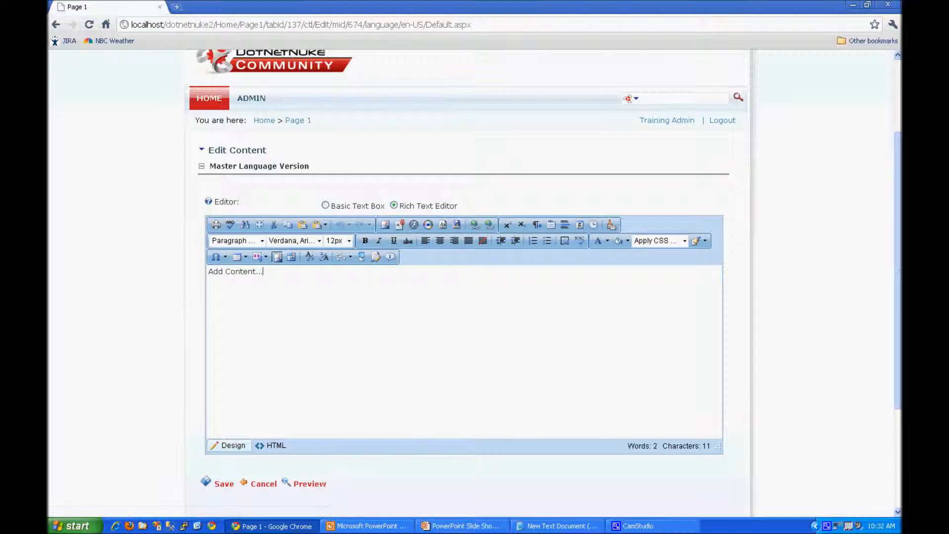
key(BackSpace)
key(BackSpace)
key(BackSpace)
key(BackSpace)
key(BackSpace)
key(BackSpace)
key(BackSpace)
key(BackSpace)
key(BackSpace)
key(BackSpace)
key(BackSpace)
key(BackSpace)
key(BackSpace)
key(BackSpace)
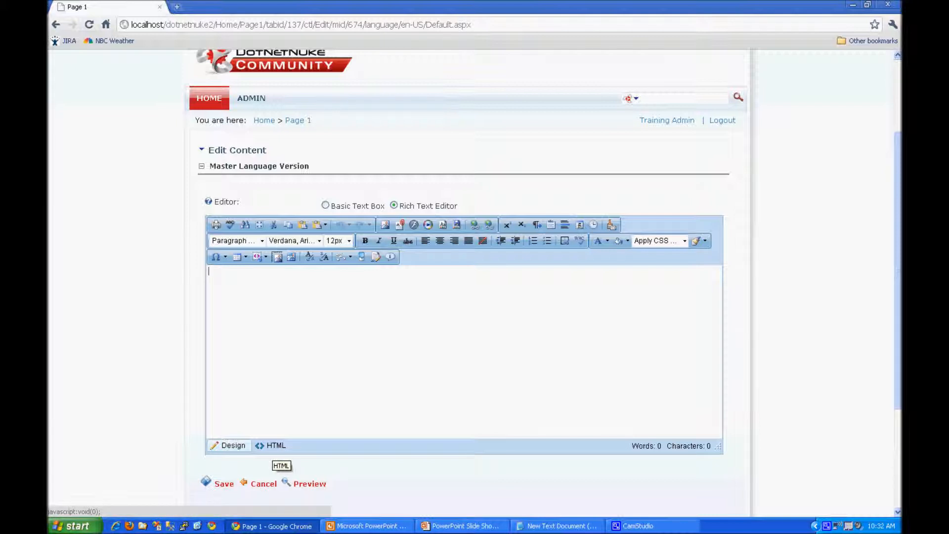
Copy all the HTML from New Text Document (3).txt in Notepad into the module's HTML source and save the content.
click(273, 446)
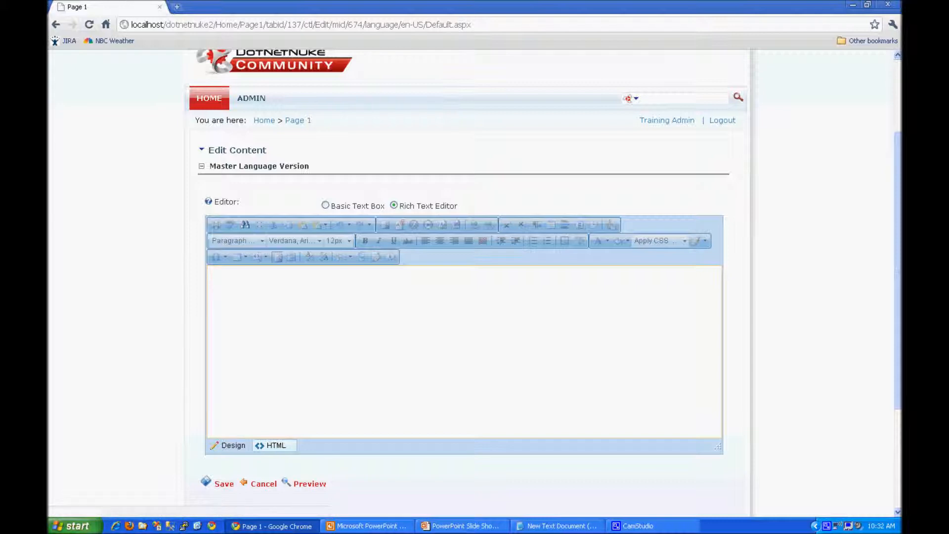
click(556, 526)
double_click(201, 294)
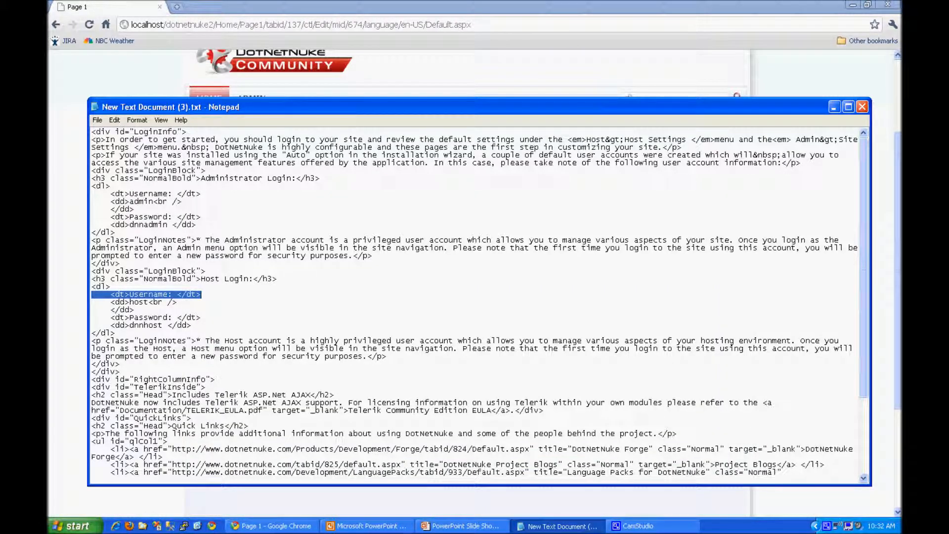
key(ctrl+a)
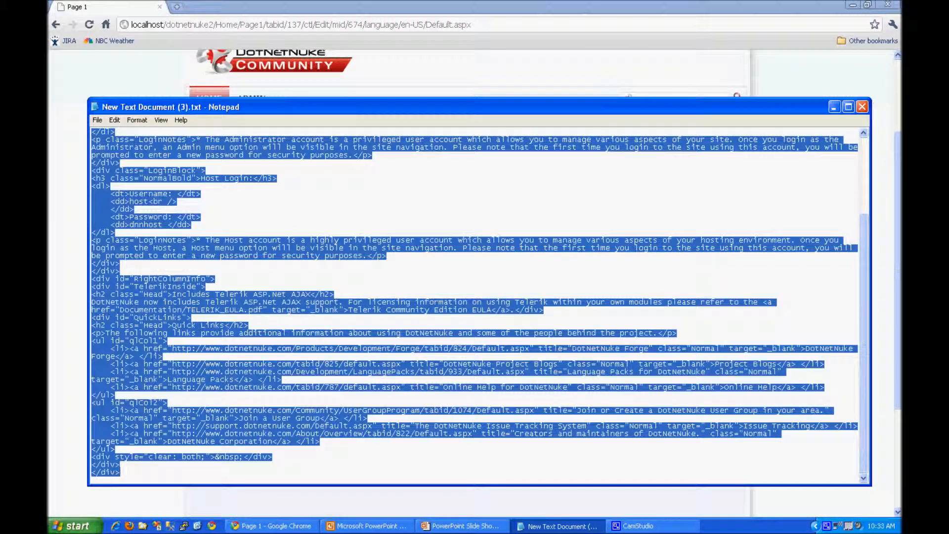
click(835, 106)
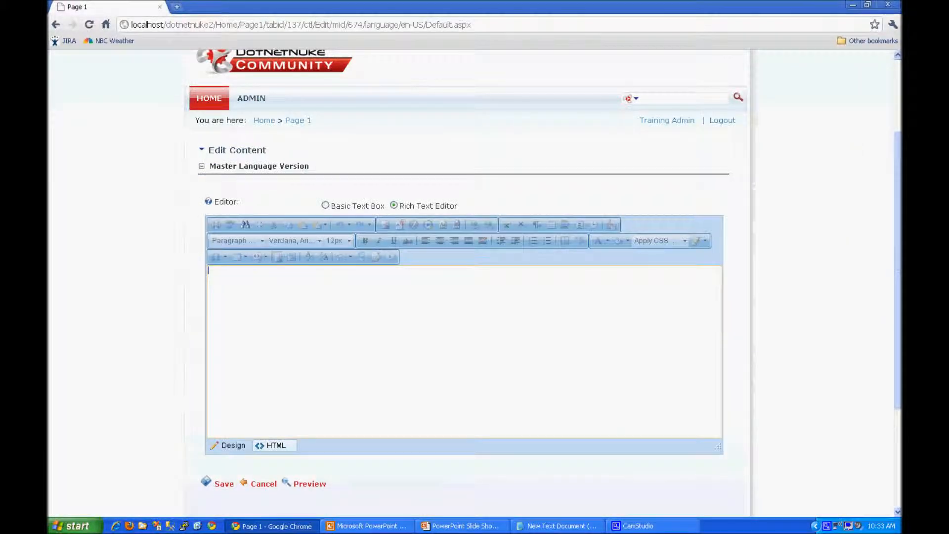
key(ctrl+v)
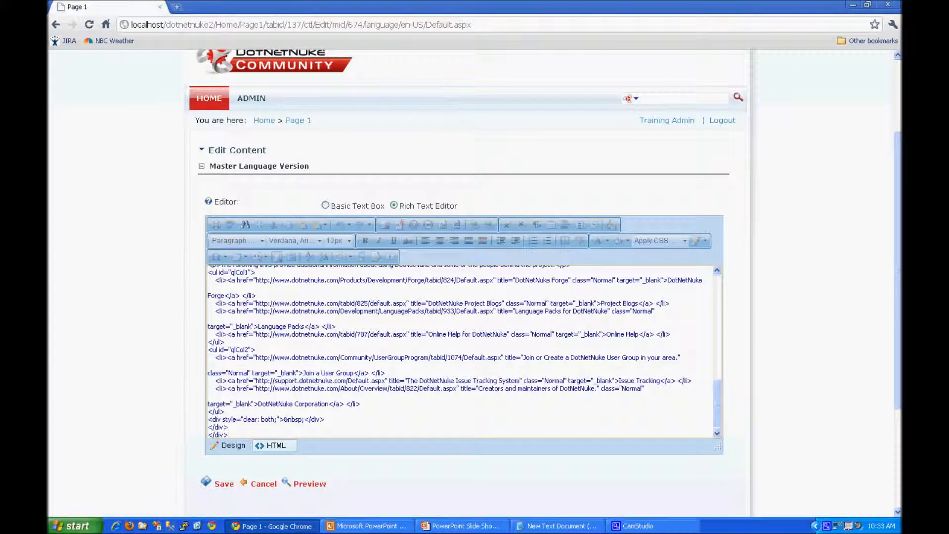
scroll(474, 282, down, 2)
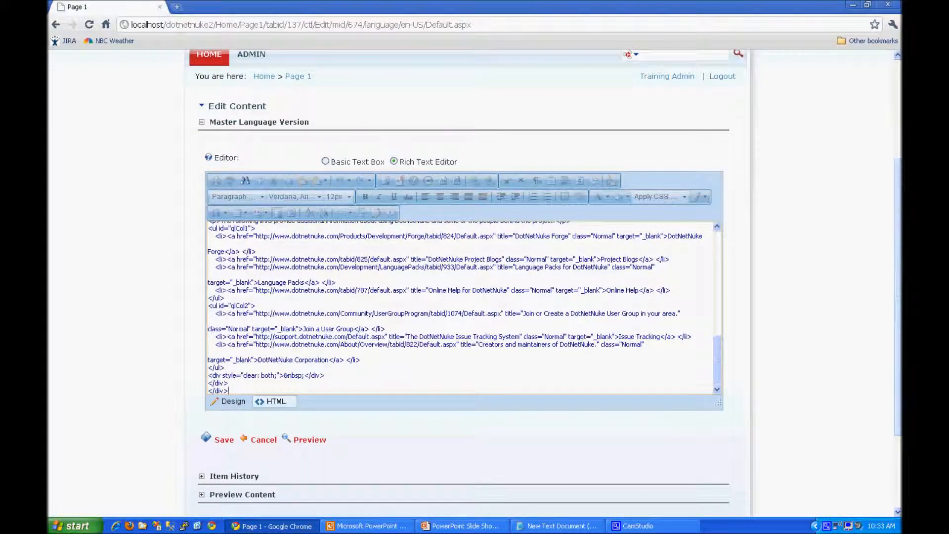
click(224, 440)
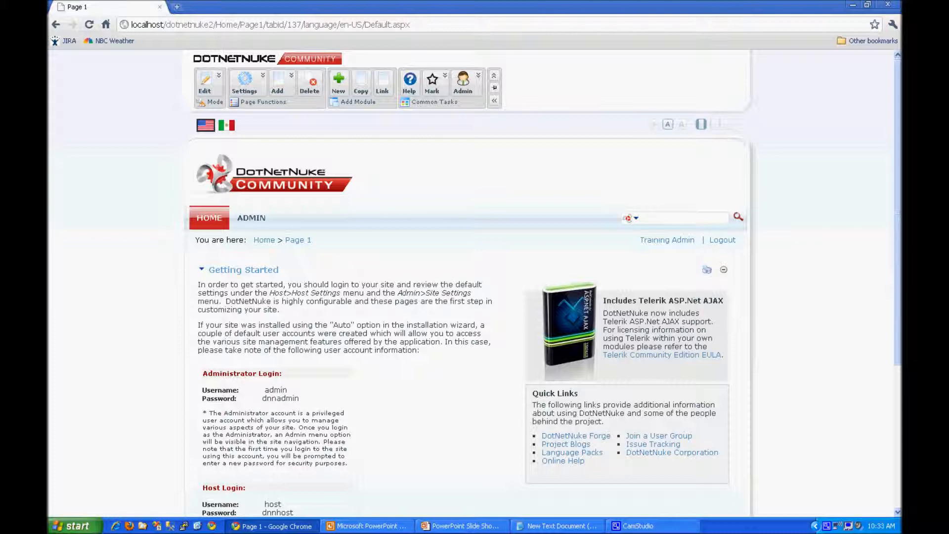
Look over the saved Getting Started content on Page 1, including the login information and Quick Links.
scroll(467, 285, down, 3)
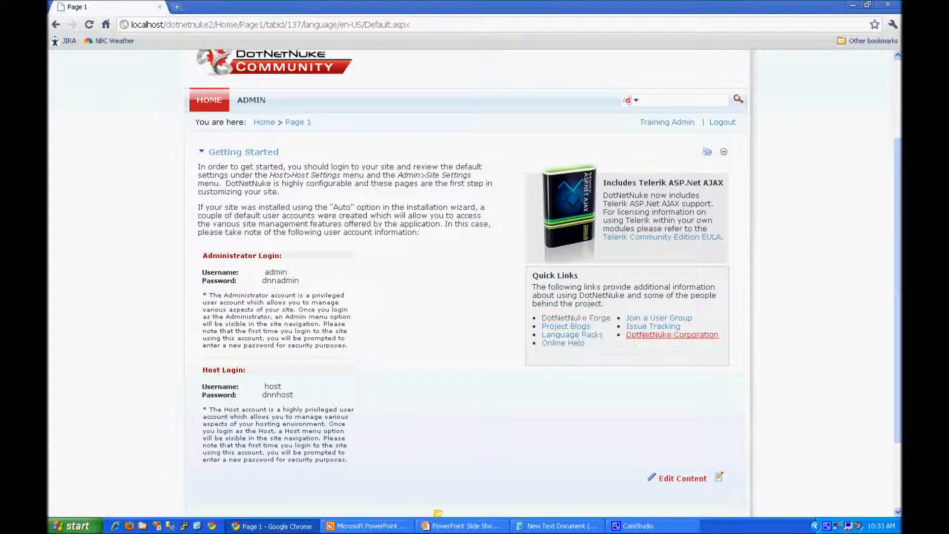
scroll(467, 285, down, 2)
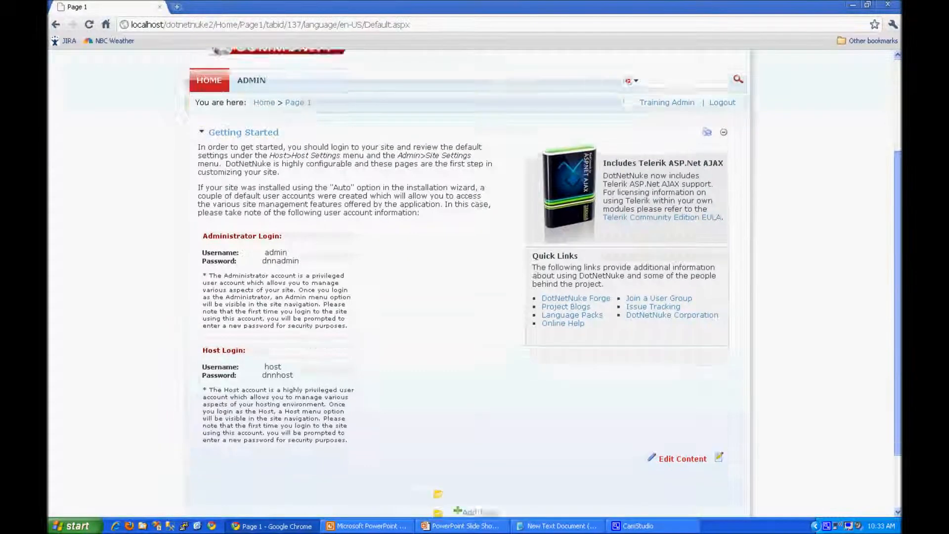
scroll(467, 284, up, 2)
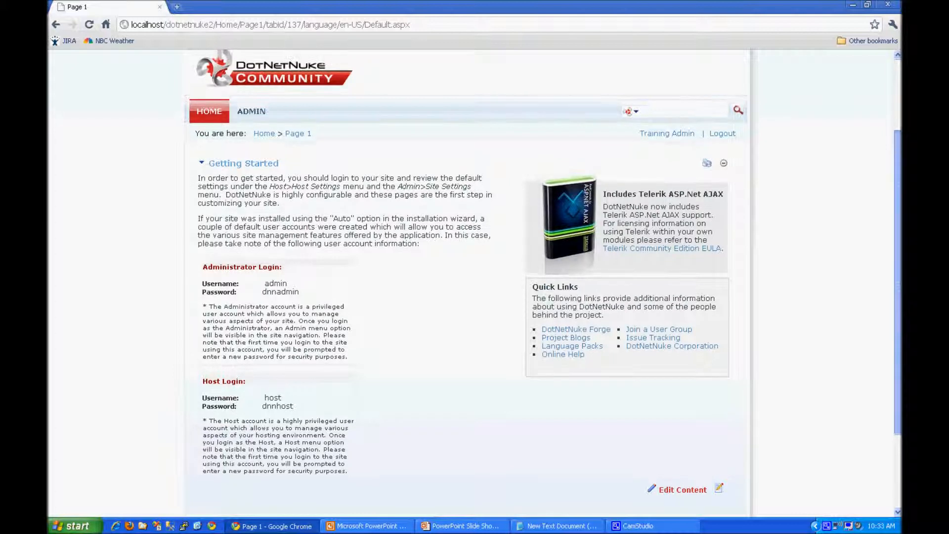
Minimize the Getting Started module on Page 1 and expand it again.
scroll(467, 285, down, 1)
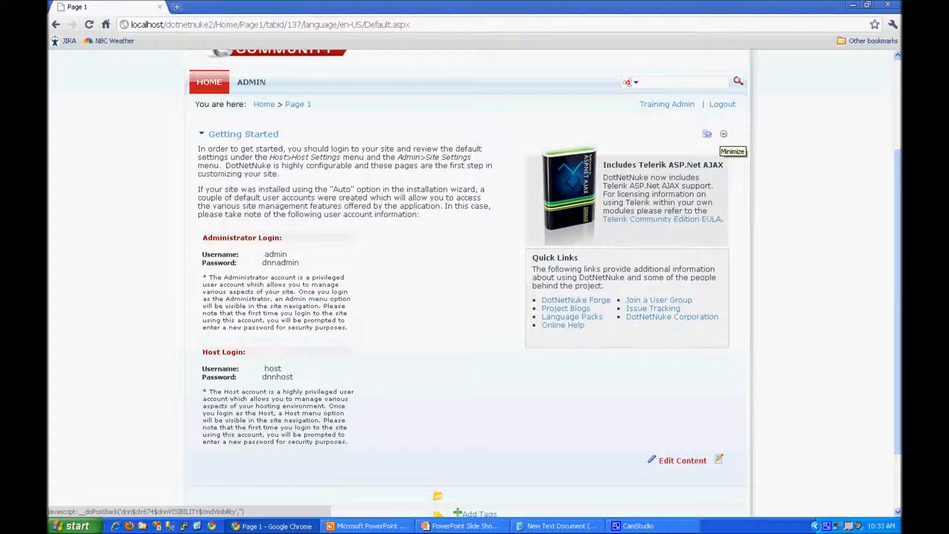
click(724, 133)
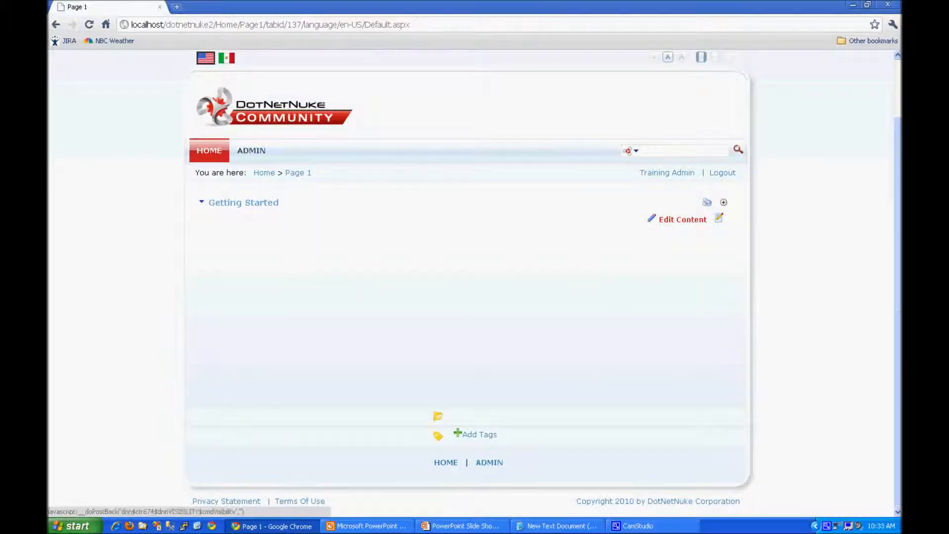
click(724, 202)
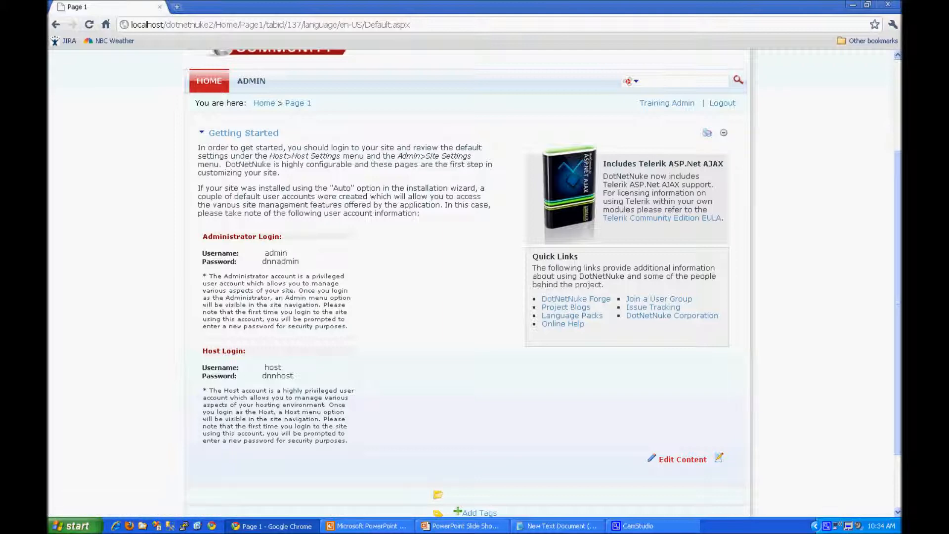
In the Getting Started module's Page Settings, set Collapse/Expand to None, disable Allow Print, and save the settings.
click(719, 458)
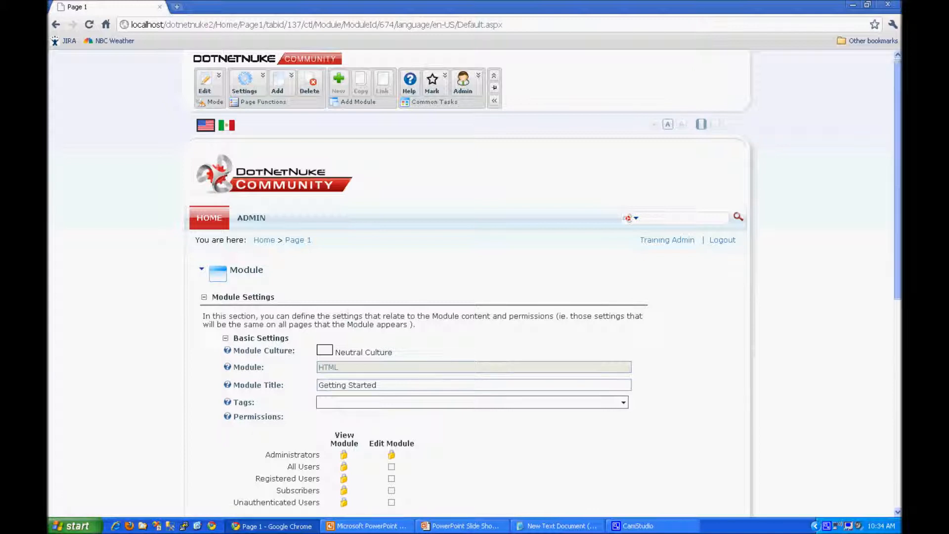
drag(898, 222, 898, 430)
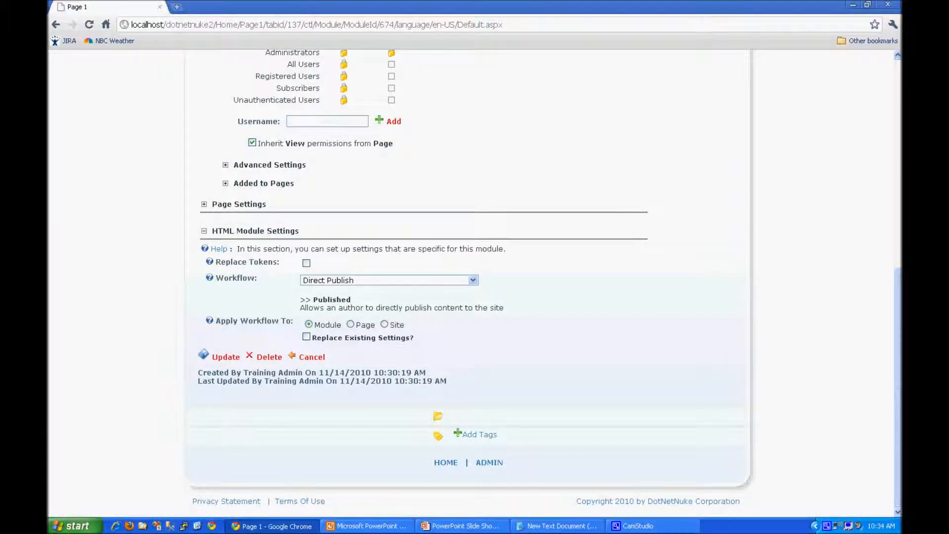
click(204, 205)
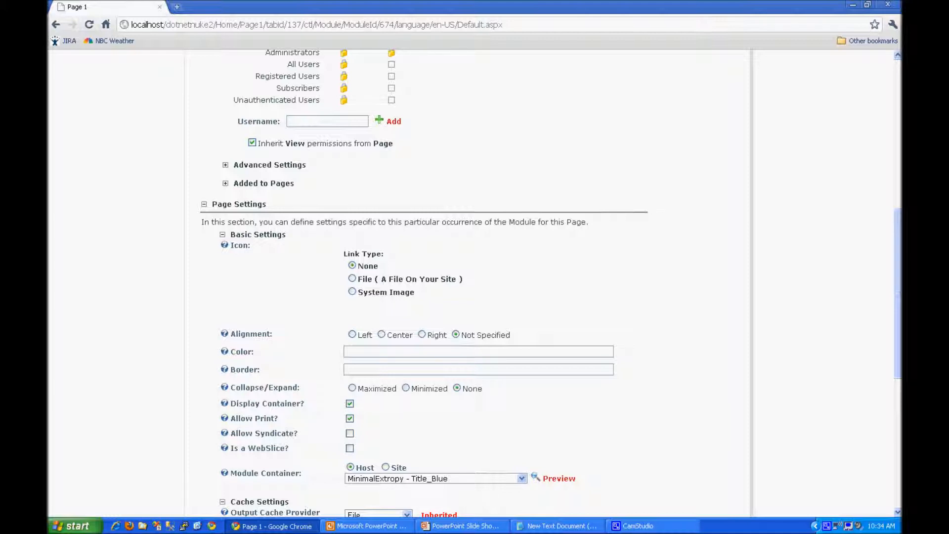
click(350, 419)
drag(898, 297, 898, 352)
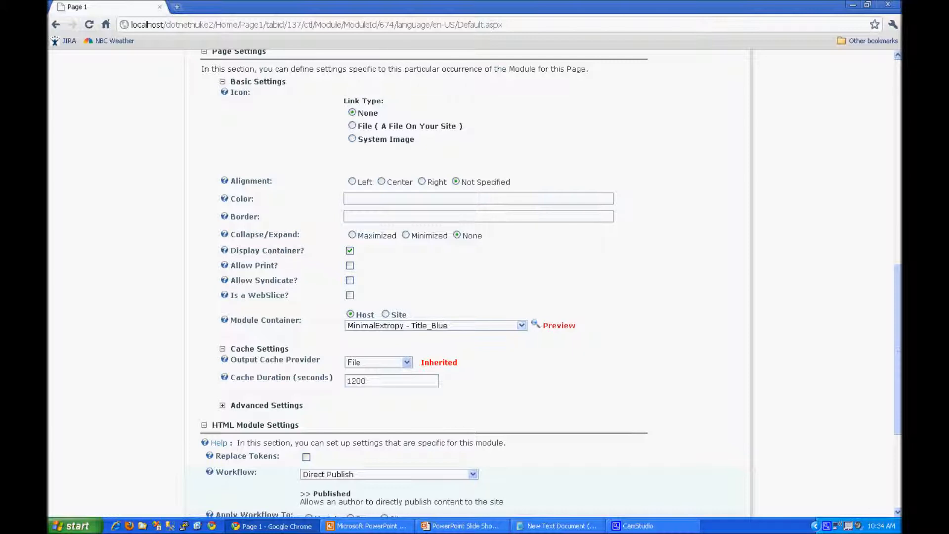
scroll(475, 285, down, 4)
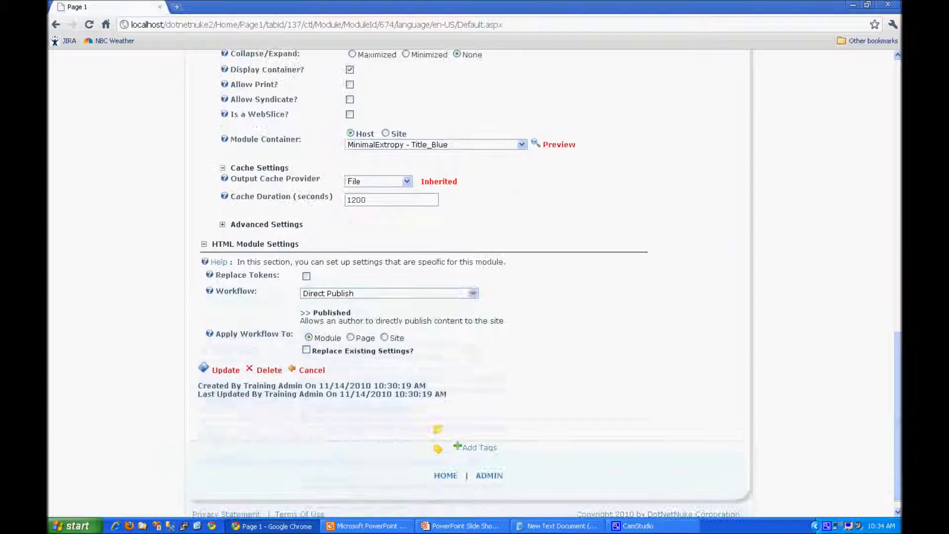
click(225, 370)
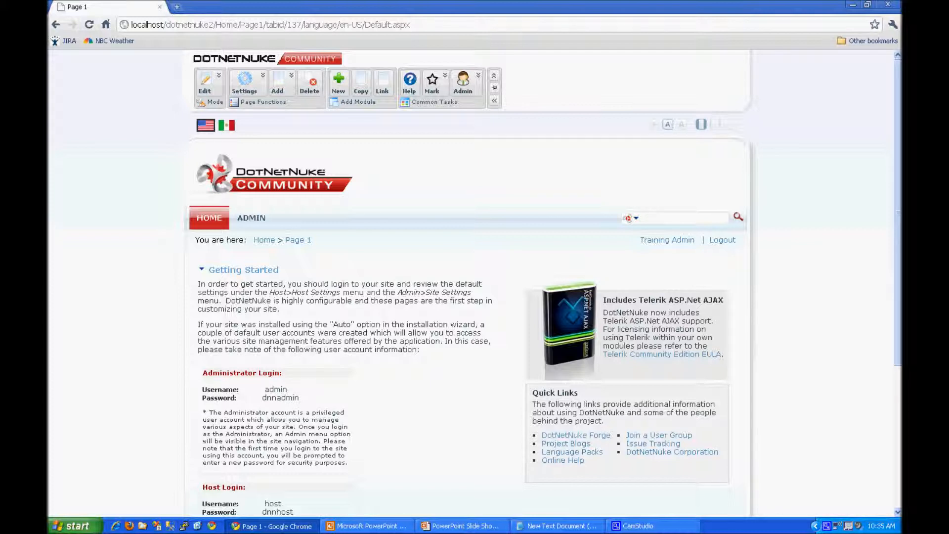
Inspect the Getting Started module's title bar and content on Page 1 for the effect of the saved settings.
drag(208, 270, 279, 269)
click(296, 270)
scroll(475, 282, down, 3)
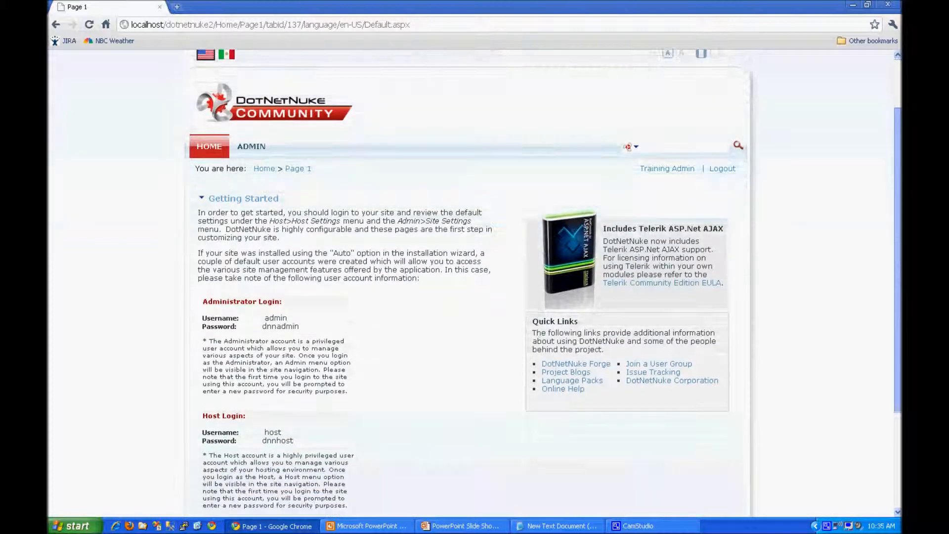
scroll(438, 509, down, 1)
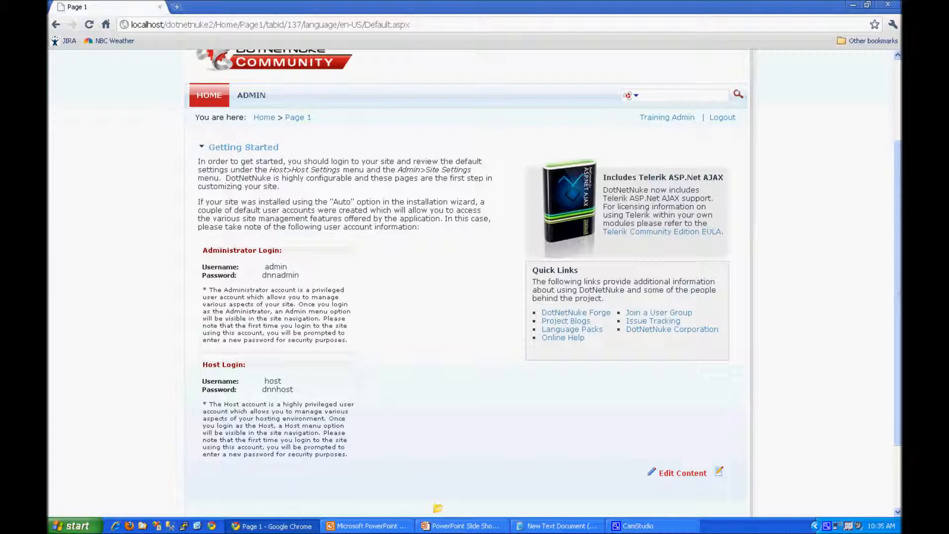
Change the Getting Started module's container to DyNNamite-Dynamic-Lime - W Flat in its Page Settings and save the settings.
click(720, 473)
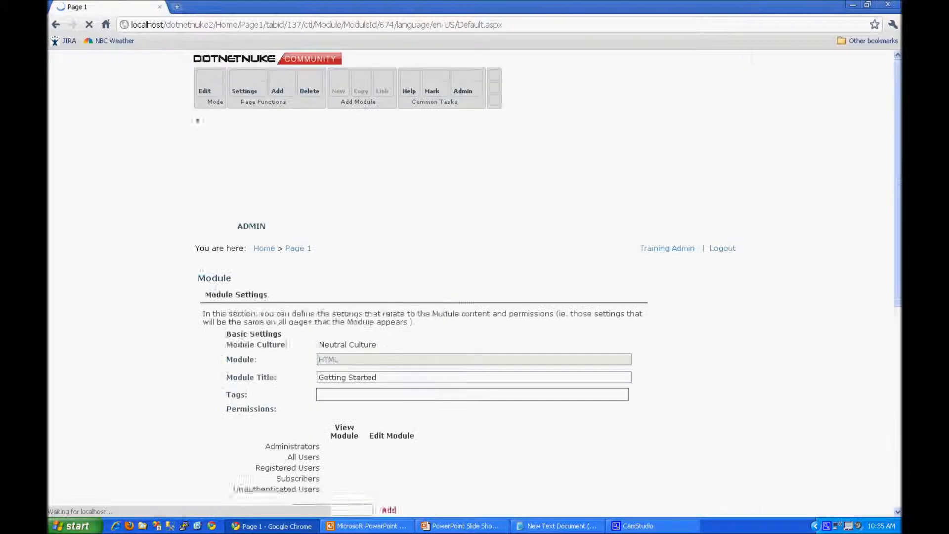
scroll(467, 282, down, 8)
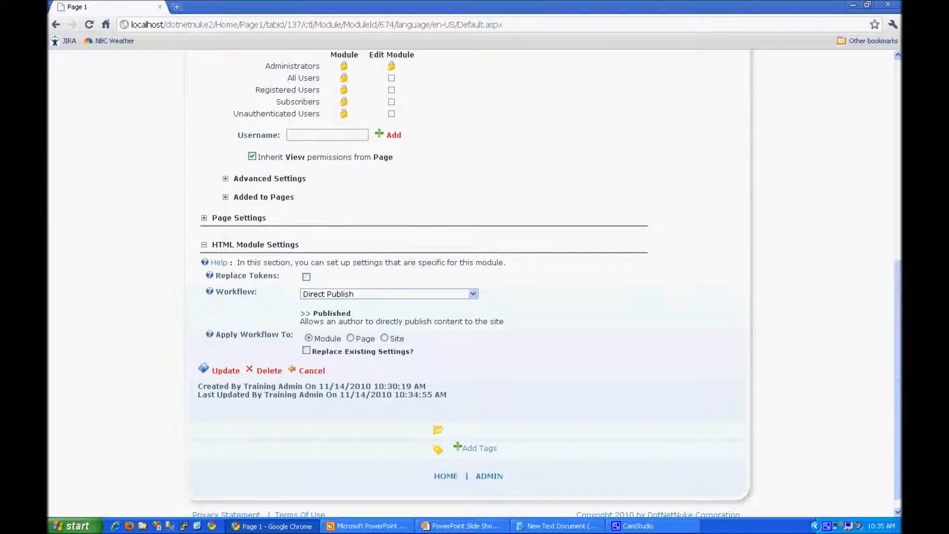
click(204, 218)
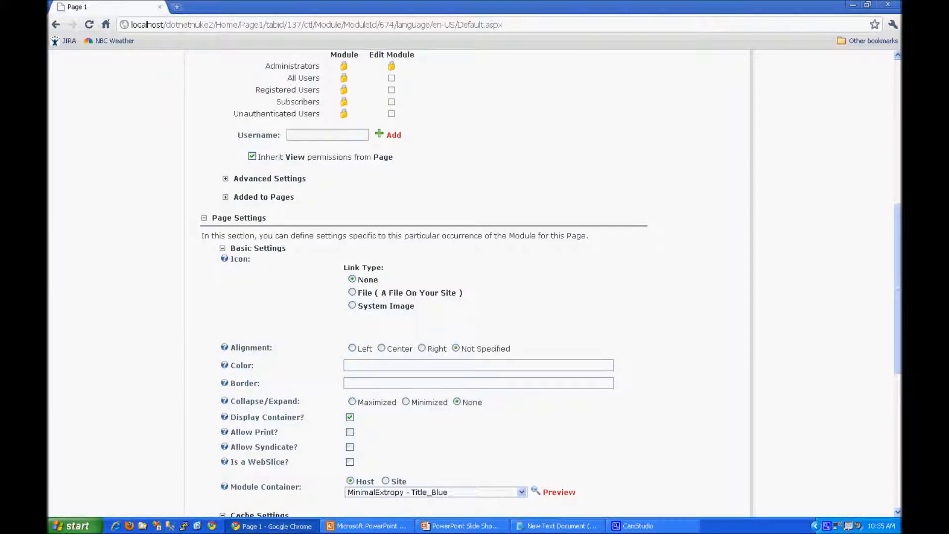
scroll(550, 283, down, 4)
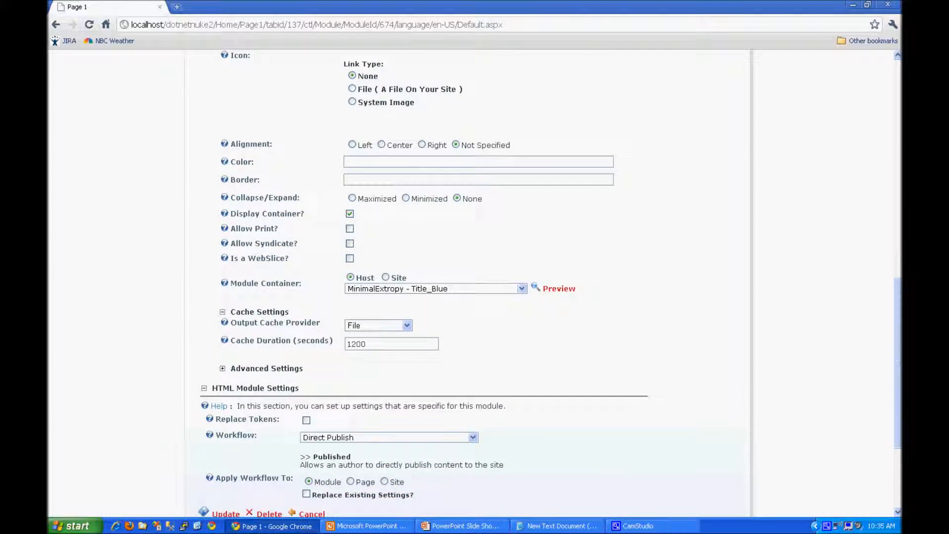
click(521, 289)
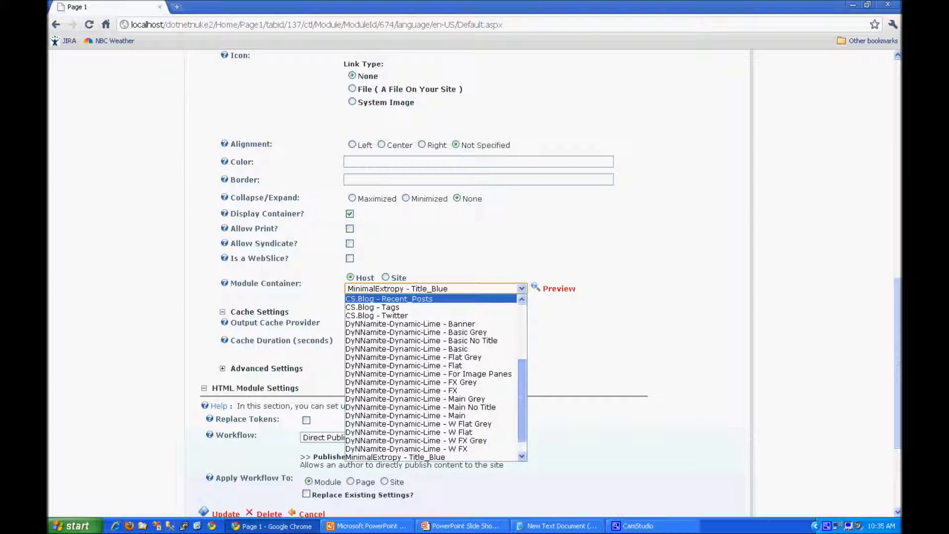
scroll(435, 378, down, 1)
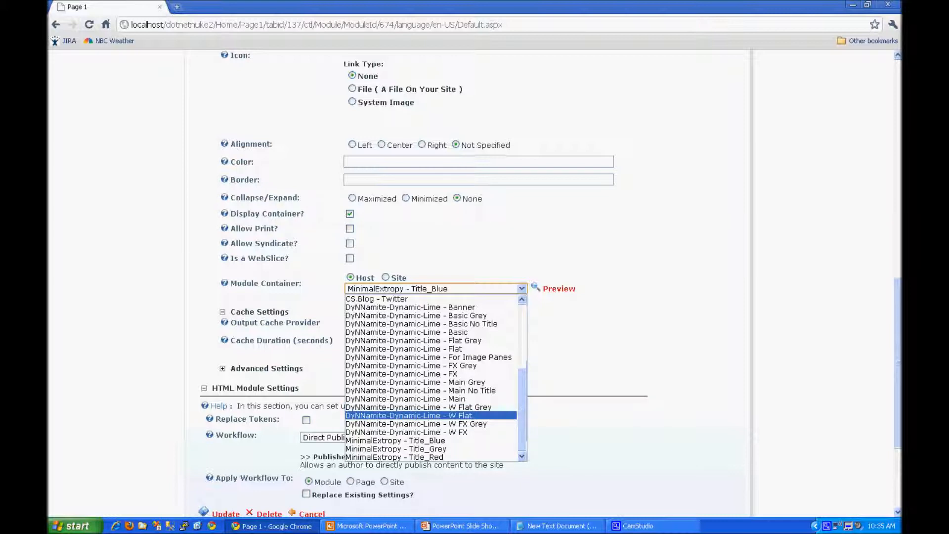
click(425, 416)
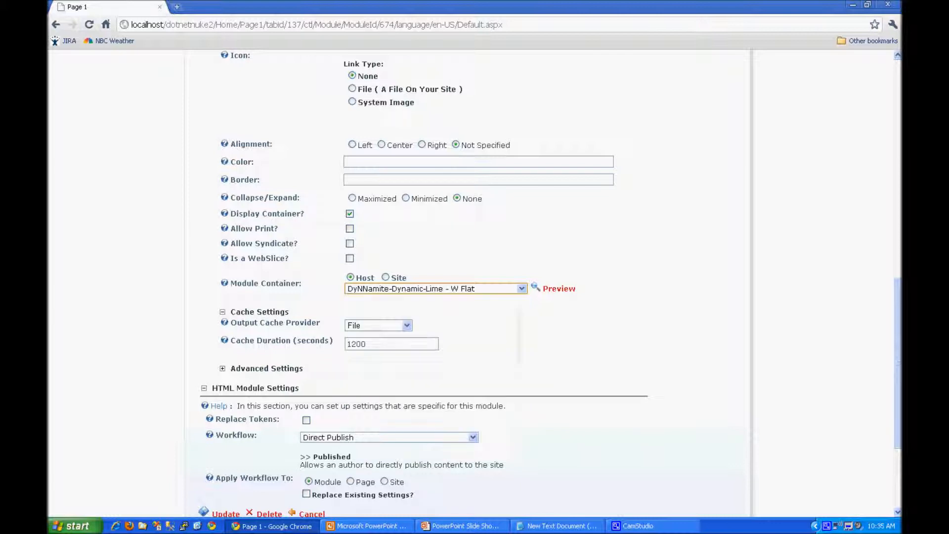
scroll(475, 284, down, 3)
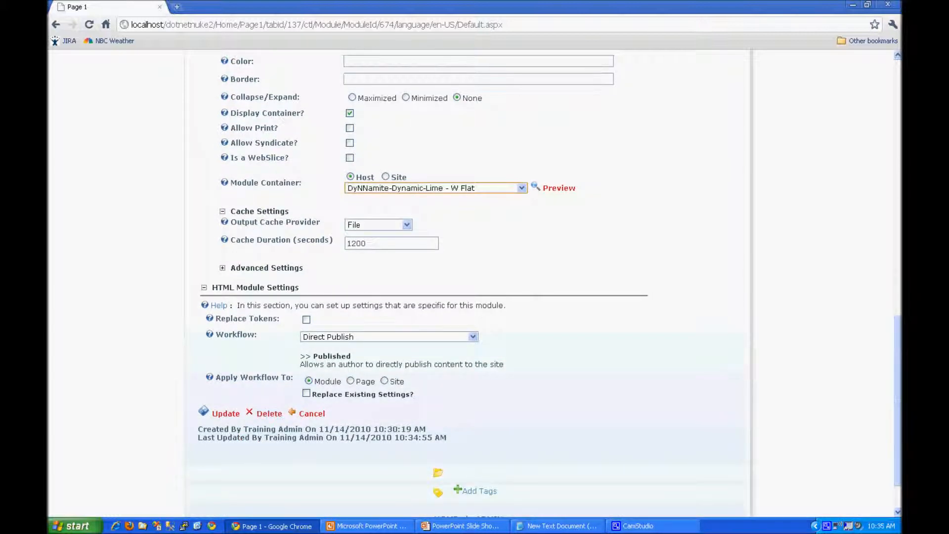
click(225, 414)
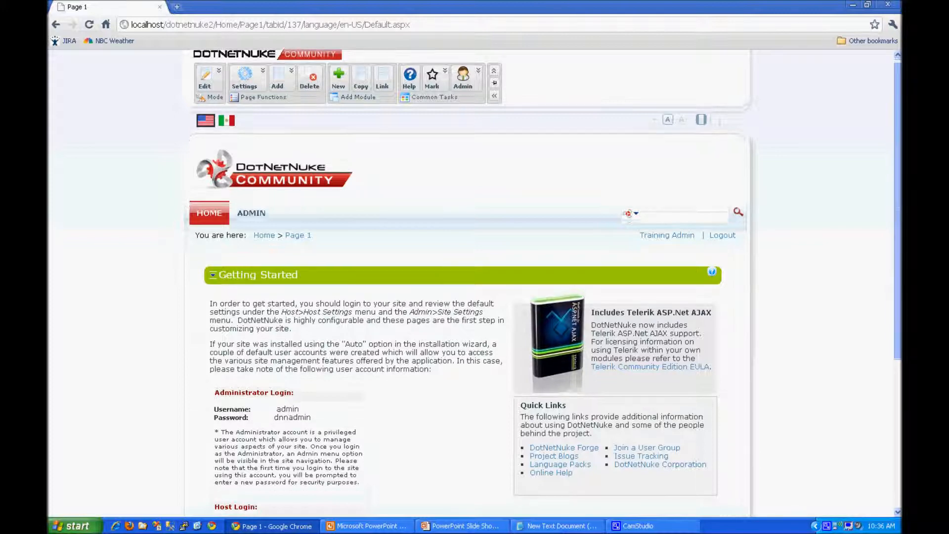
Look over the Getting Started module in its new container and switch to the PowerPoint slide show.
scroll(543, 283, down, 1)
scroll(542, 282, down, 3)
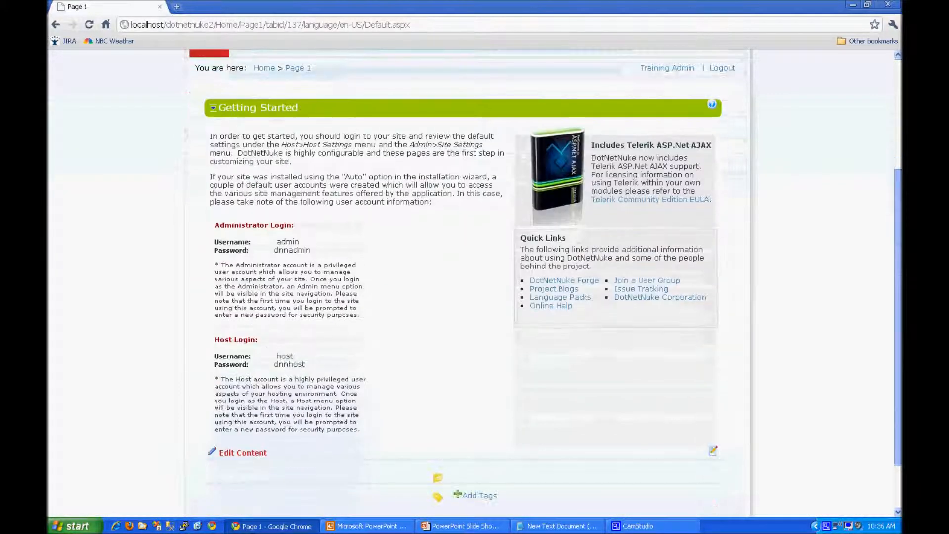
scroll(543, 283, up, 1)
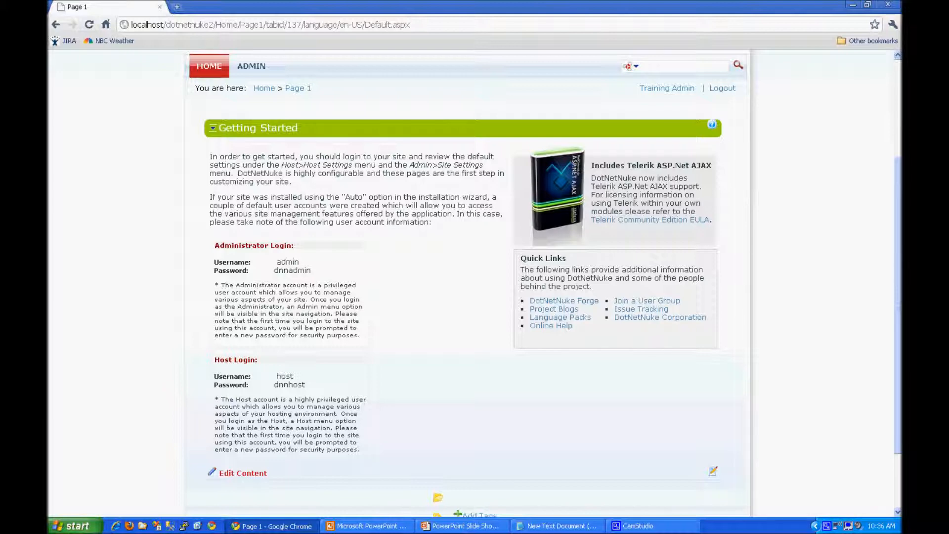
scroll(467, 282, down, 3)
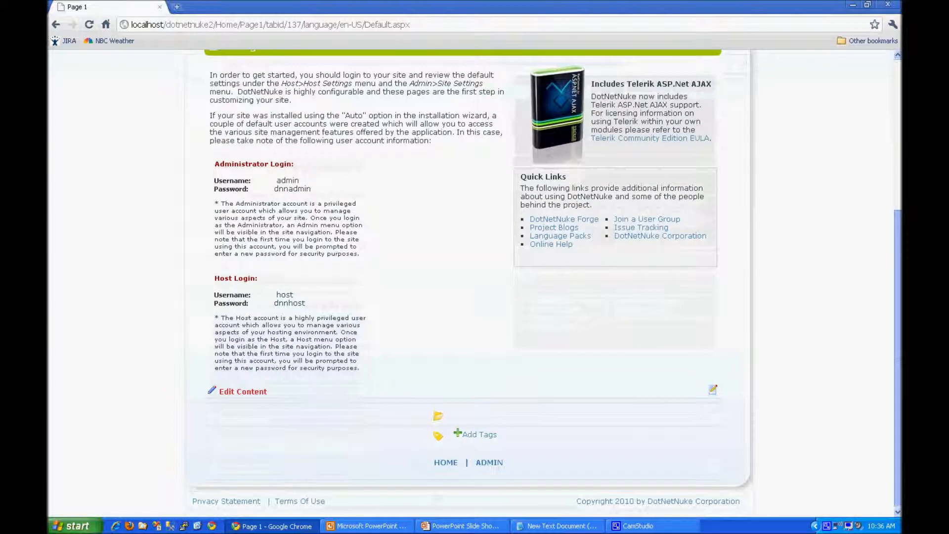
scroll(467, 282, up, 2)
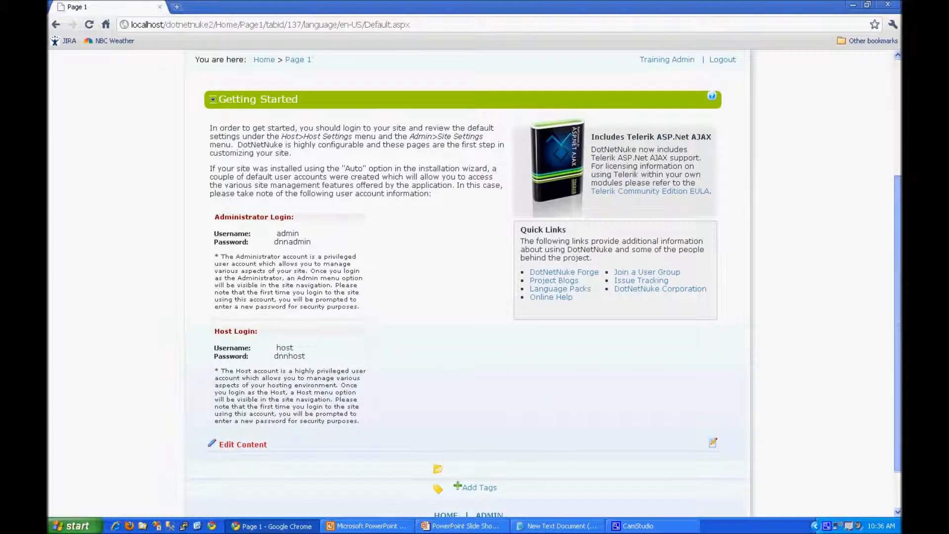
scroll(467, 282, up, 3)
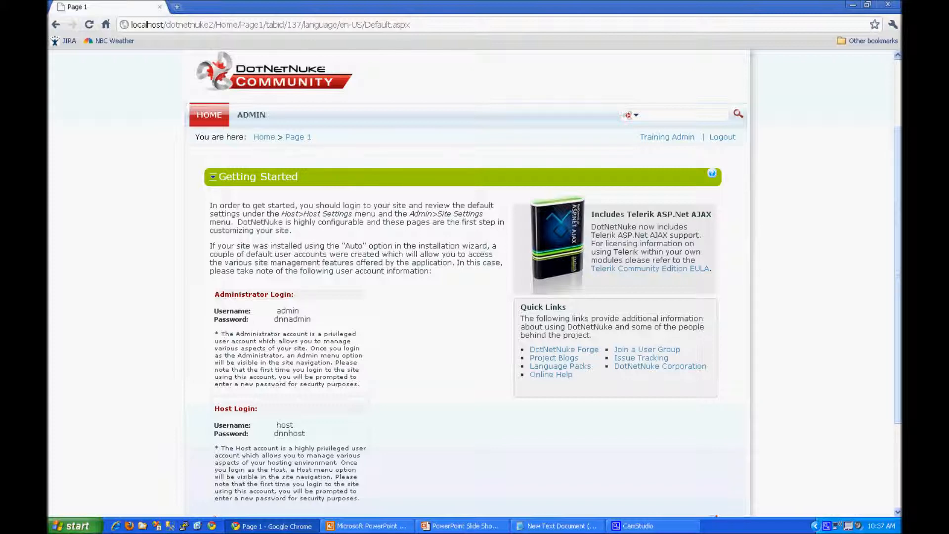
key(alt+Tab)
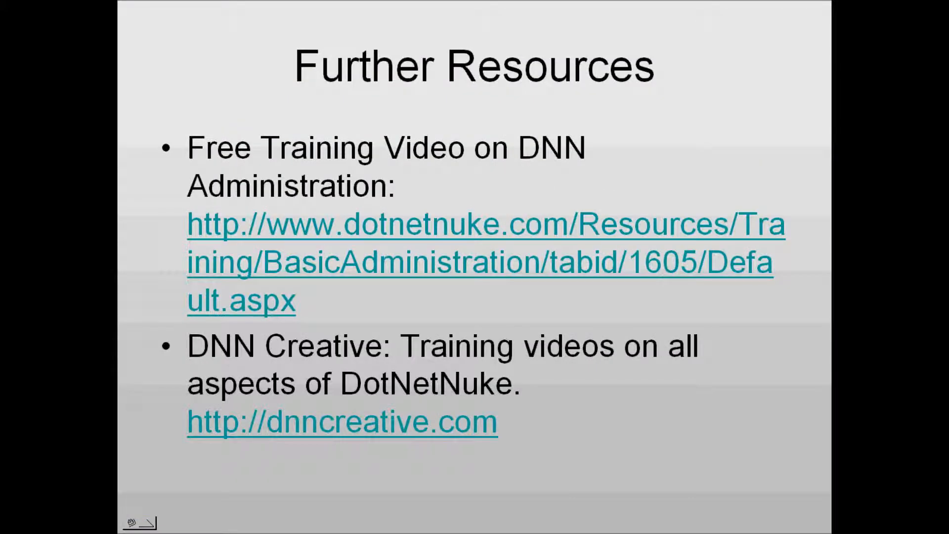